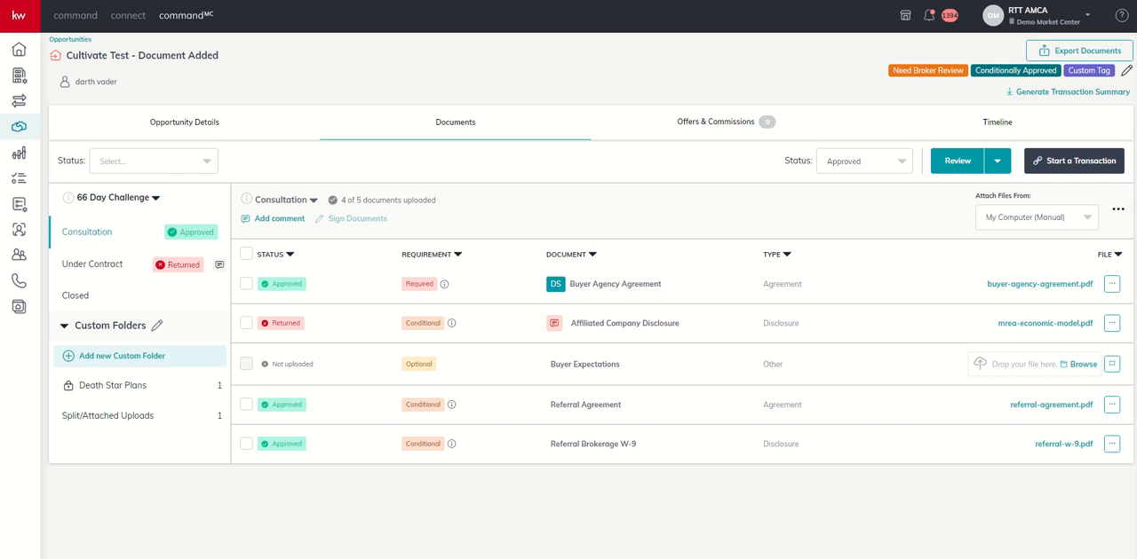
# Start an ad-hoc checklist item in the Under Contract checklist and name it "Personal Property Schedule".
pyautogui.click(84, 267)
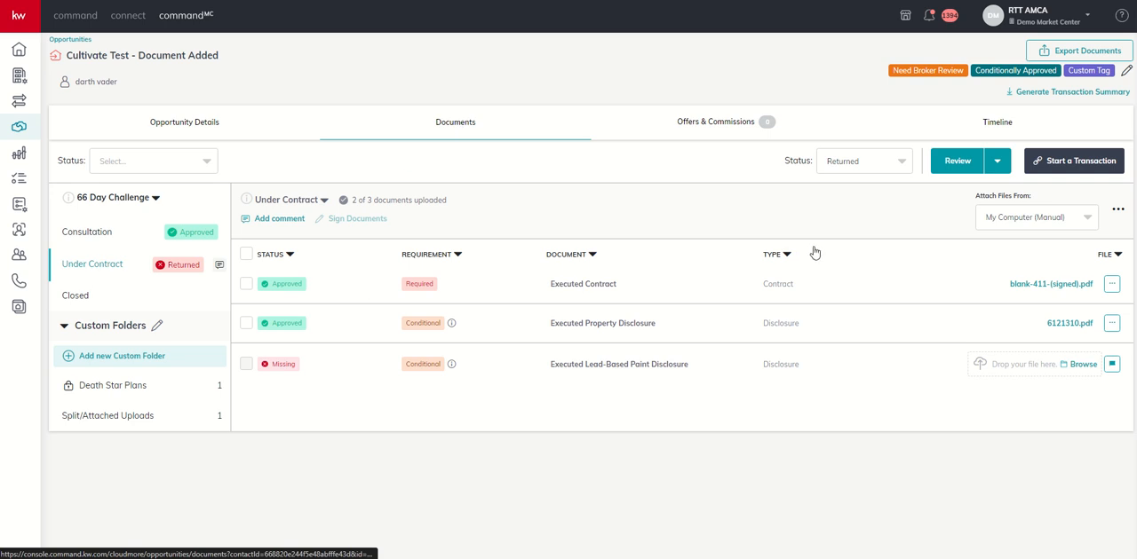
pyautogui.click(1118, 211)
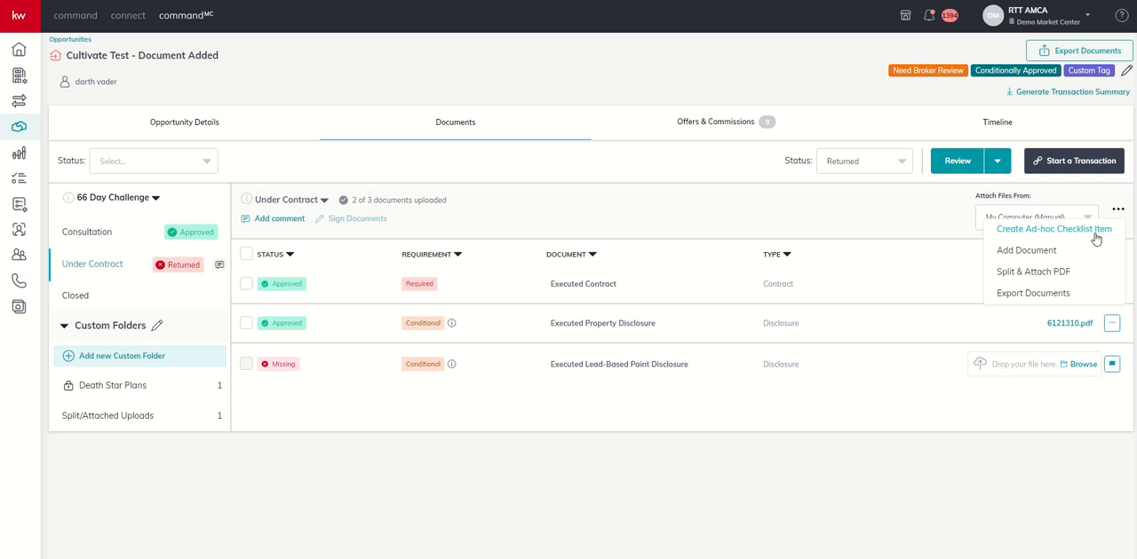
pyautogui.click(1096, 236)
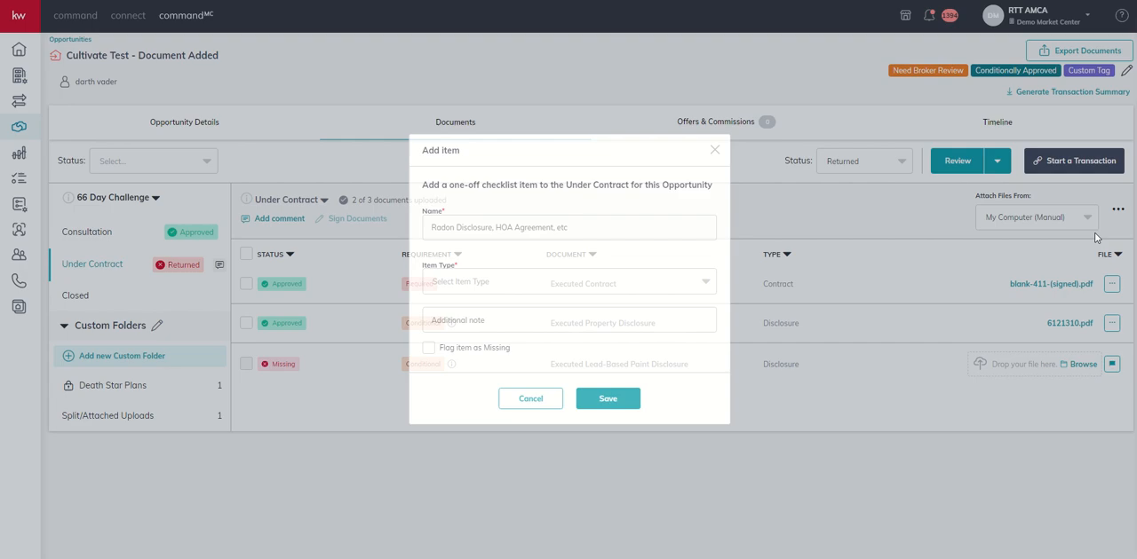
pyautogui.click(486, 233)
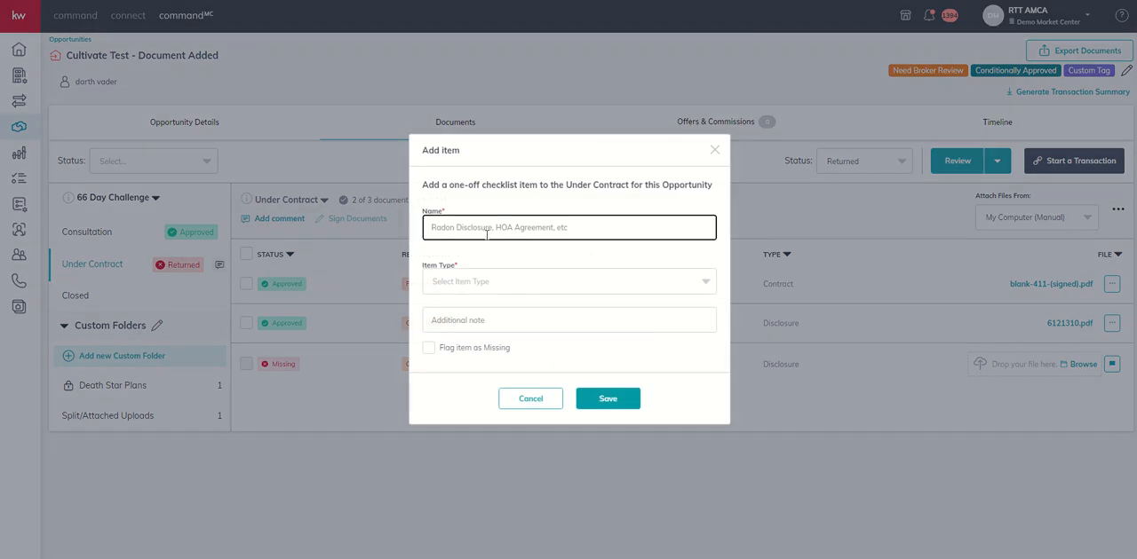
pyautogui.write('Personal Prop')
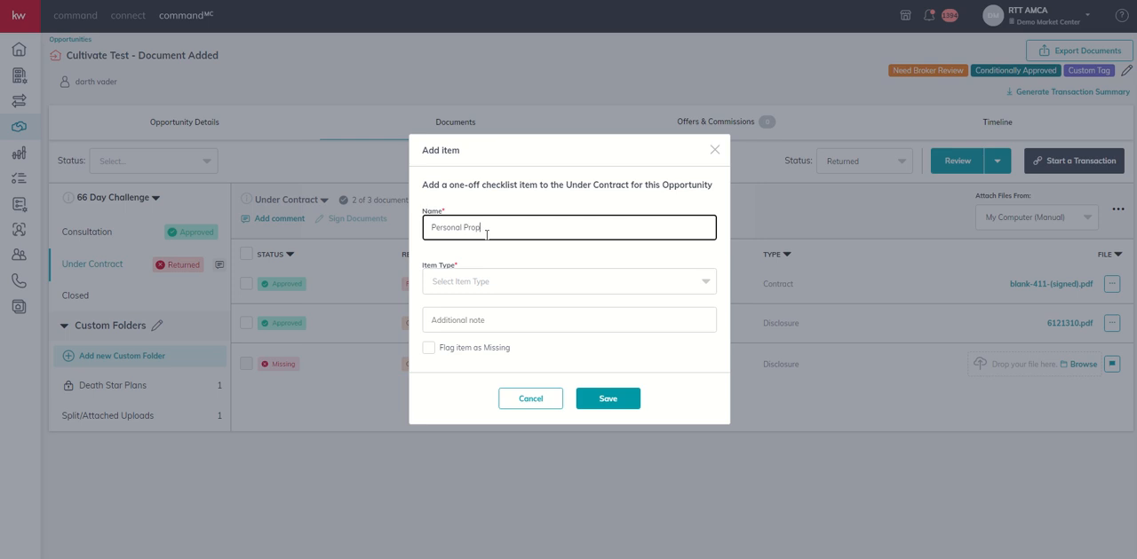
pyautogui.write('erty Di')
pyautogui.press('BackSpace')
pyautogui.write('Schedule')
# Set the item type of the new checklist item to Agreement.
pyautogui.click(494, 287)
pyautogui.scroll(-2, 484, 310)
pyautogui.scroll(2, 471, 333)
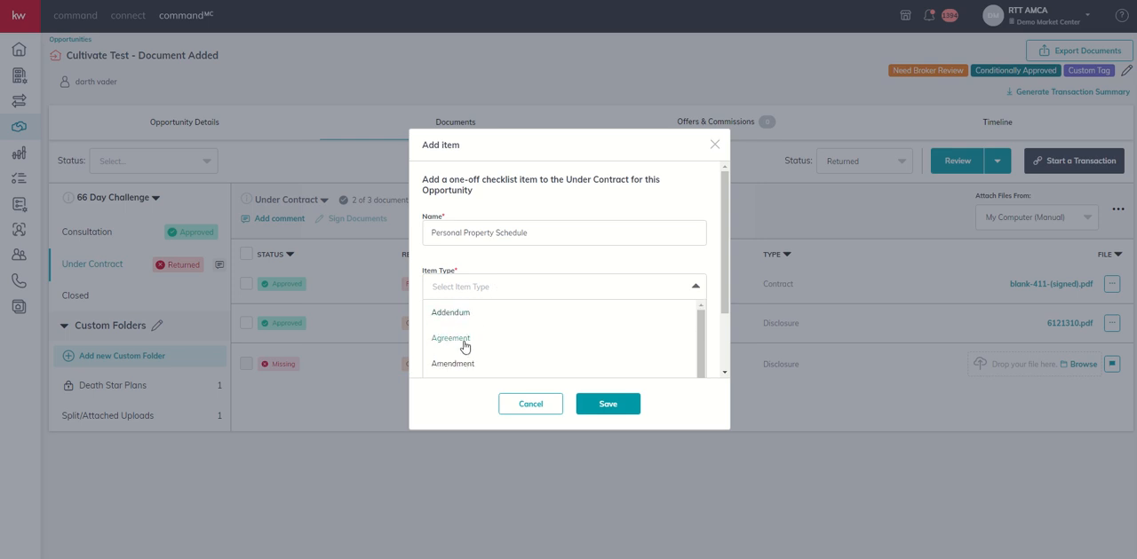
pyautogui.click(464, 342)
pyautogui.click(500, 285)
pyautogui.scroll(-3, 500, 325)
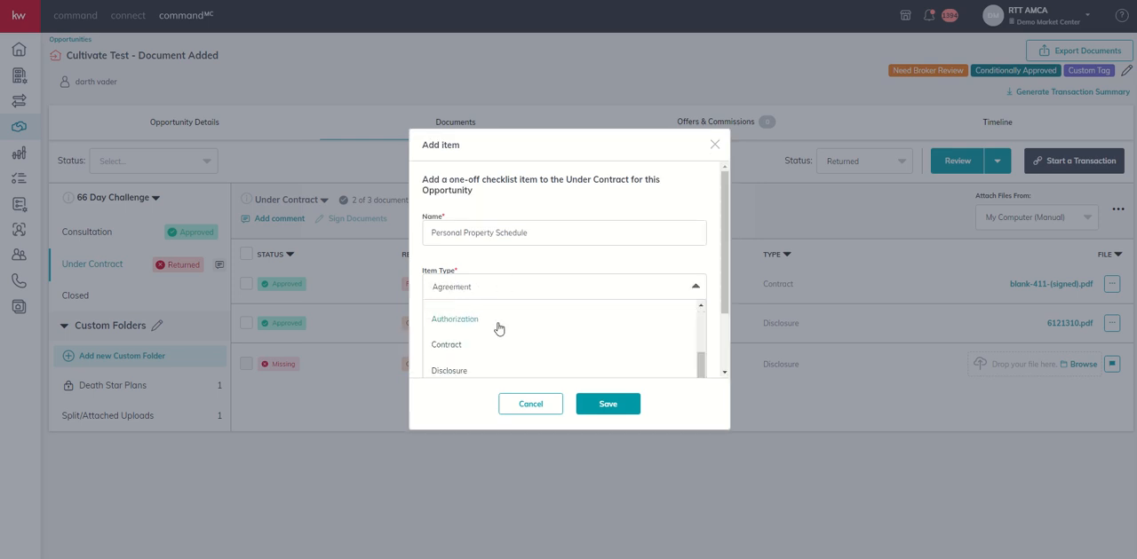
pyautogui.click(534, 258)
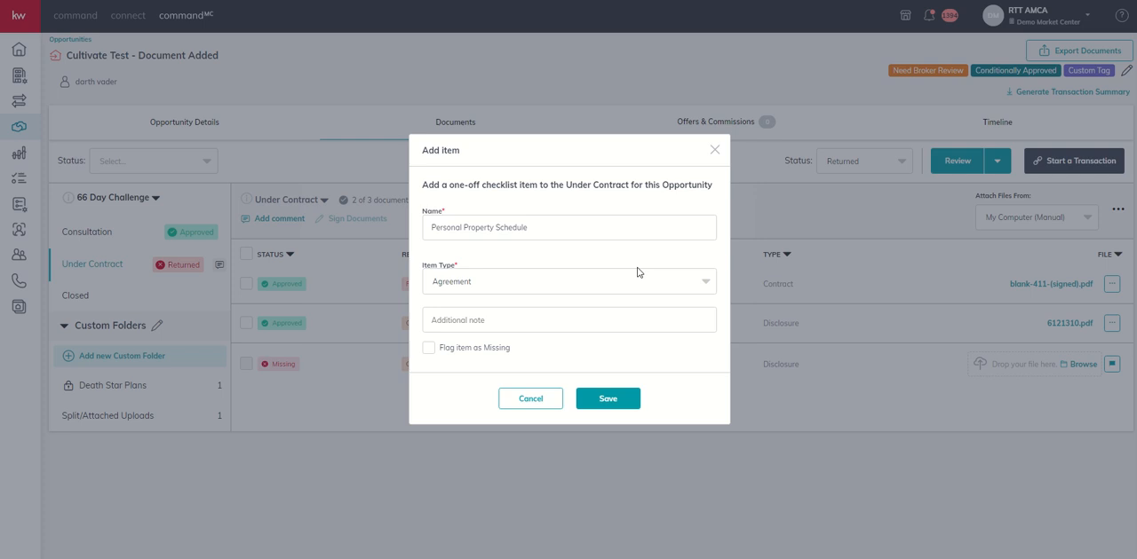
# Flag the Personal Property Schedule item as missing and save it to the checklist.
pyautogui.click(482, 326)
pyautogui.click(433, 349)
pyautogui.moveTo(529, 164)
pyautogui.mouseDown()
pyautogui.moveTo(584, 200)
pyautogui.moveTo(623, 105)
pyautogui.mouseUp()
pyautogui.click(540, 158)
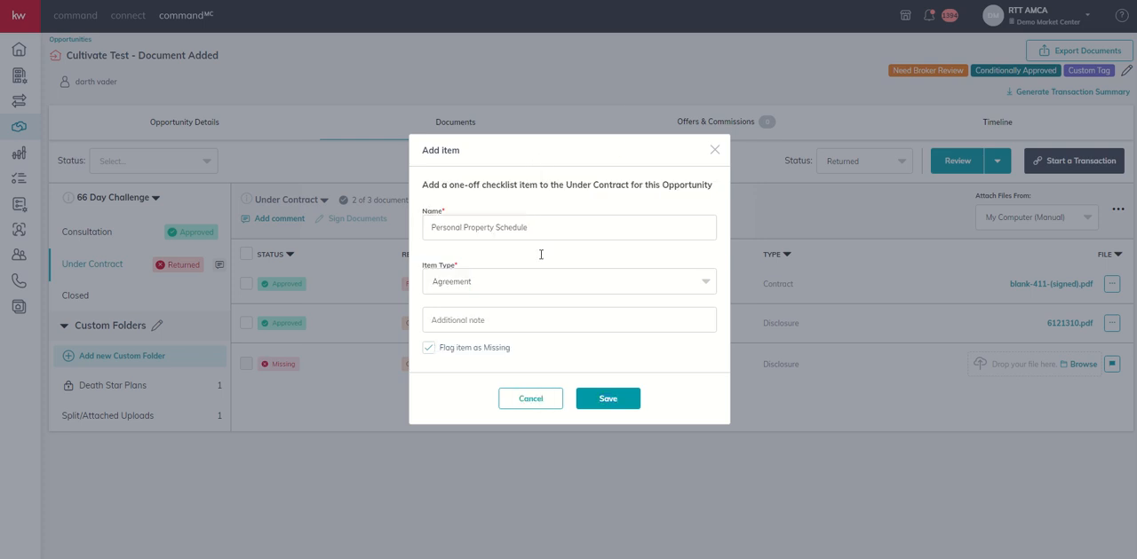
pyautogui.click(610, 398)
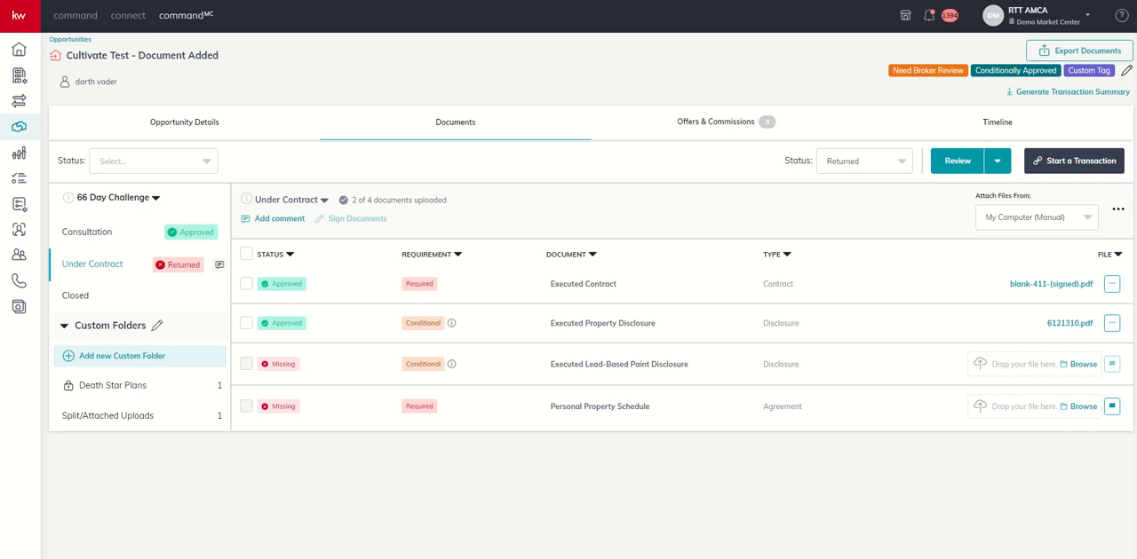
# Upload the PDF "Youtube 6 Minute Video Model" from the computer to the Personal Property Schedule item.
pyautogui.click(1085, 409)
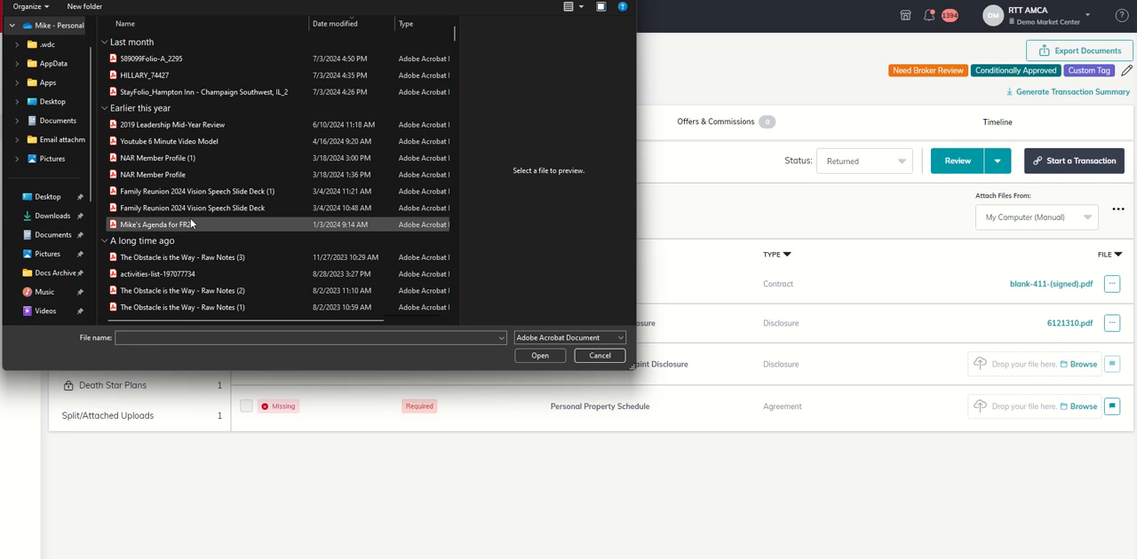
pyautogui.click(193, 142)
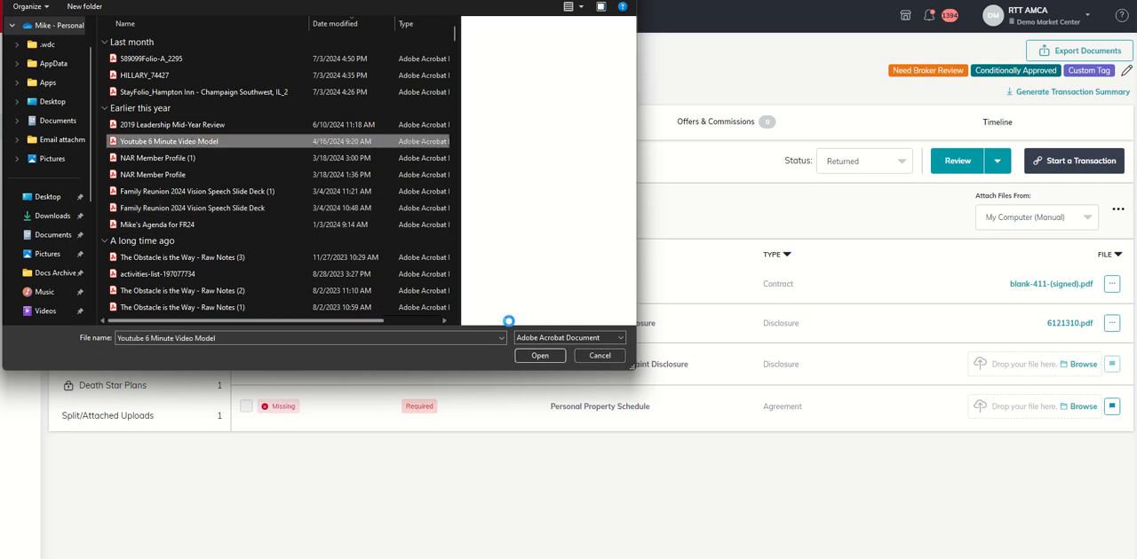
pyautogui.click(533, 356)
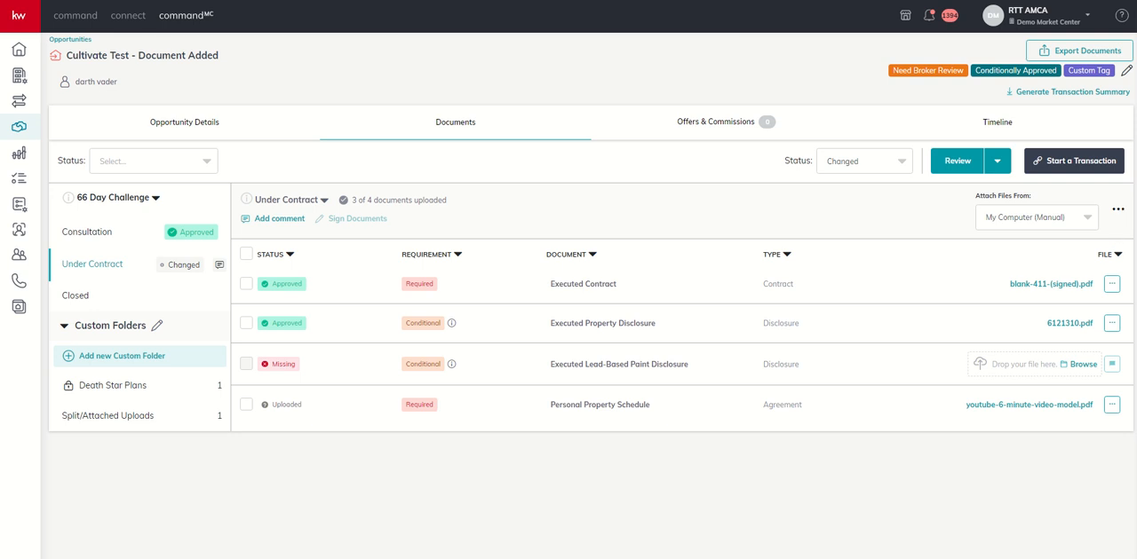
# Start adding a document to the Under Contract checklist with type Agreement and the name "Personal Property Schedule 2".
pyautogui.click(1118, 213)
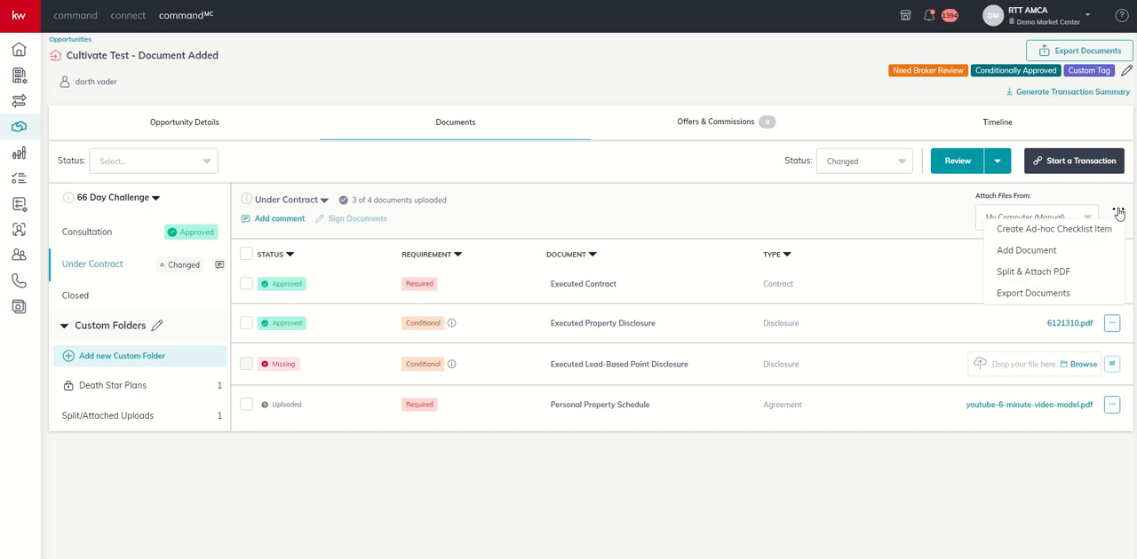
pyautogui.click(1053, 250)
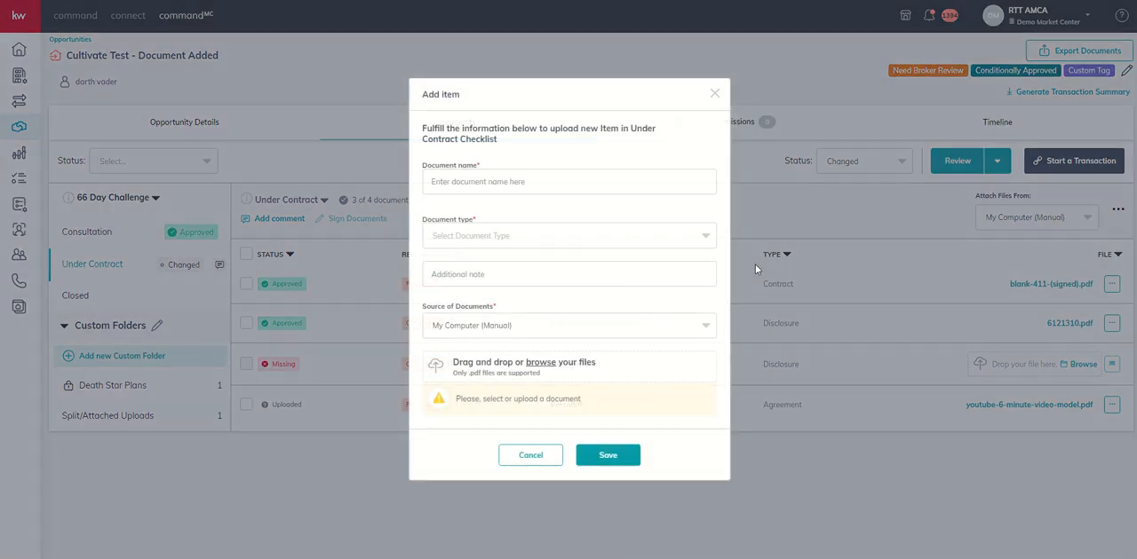
pyautogui.click(529, 179)
pyautogui.click(478, 236)
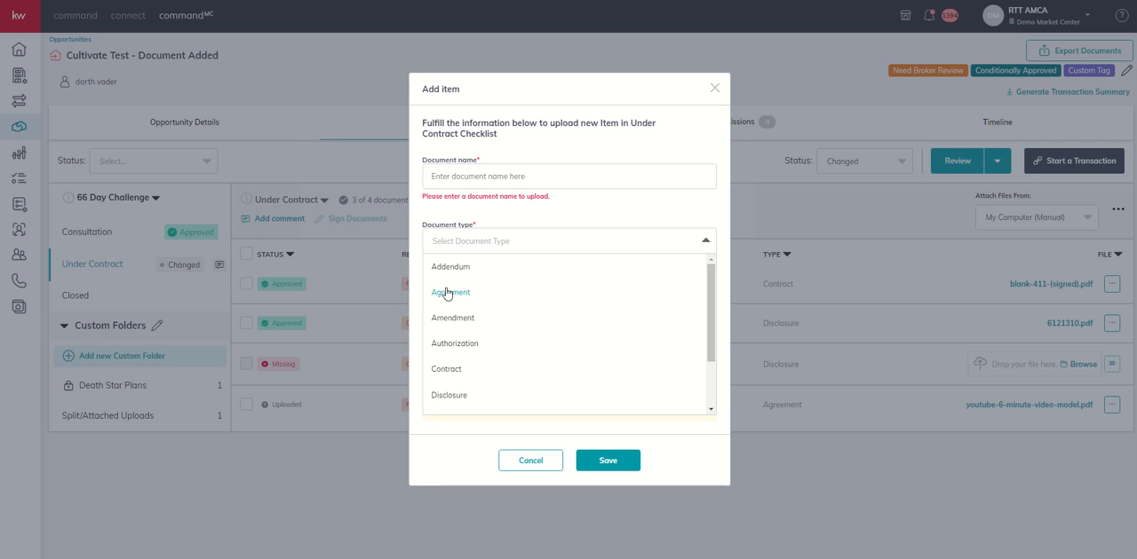
pyautogui.click(461, 364)
pyautogui.click(488, 176)
pyautogui.write('Per')
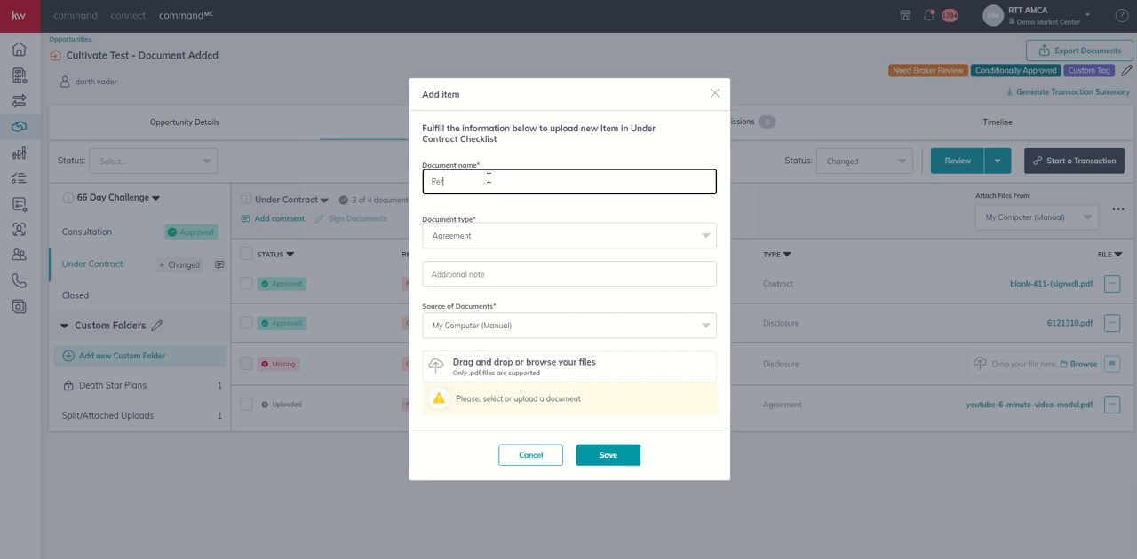
pyautogui.write('sonal Property Schedule 2')
# Set the document source to Custom Folders, choose 6121310.pdf from Death Star Plans, and save the new document.
pyautogui.click(569, 325)
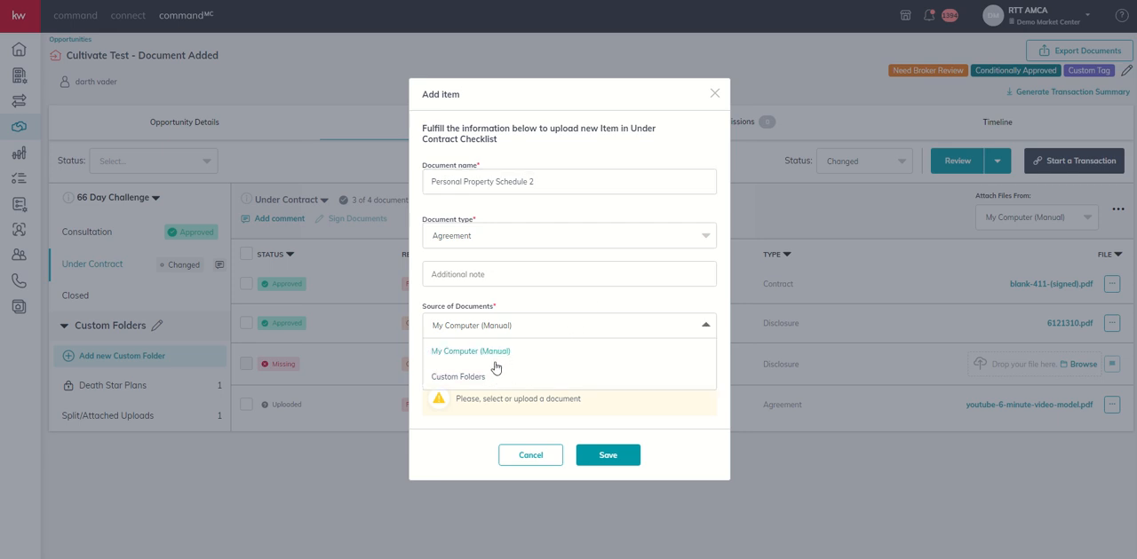
pyautogui.click(466, 450)
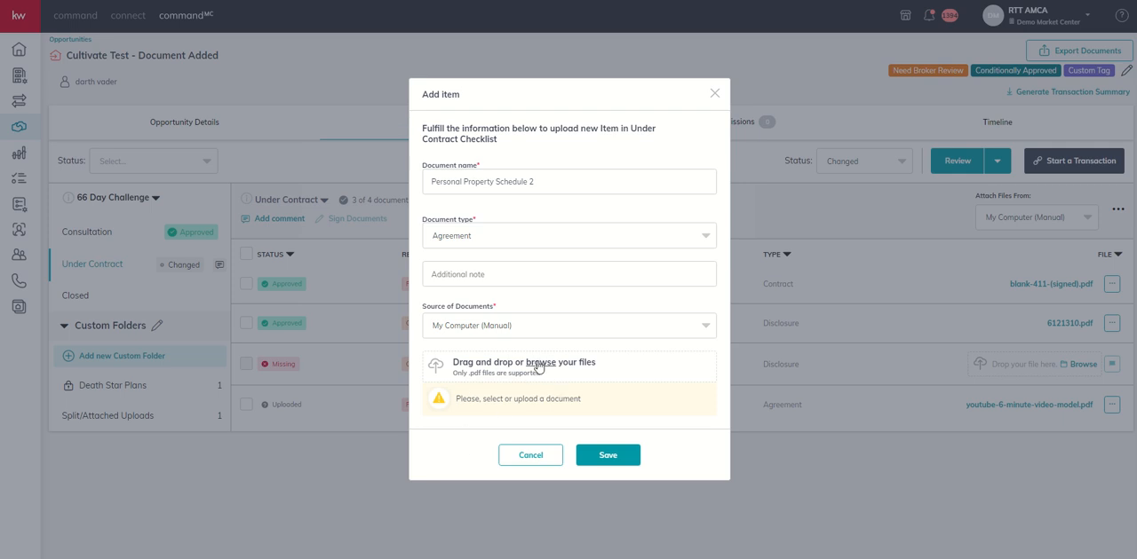
pyautogui.click(525, 334)
pyautogui.click(482, 375)
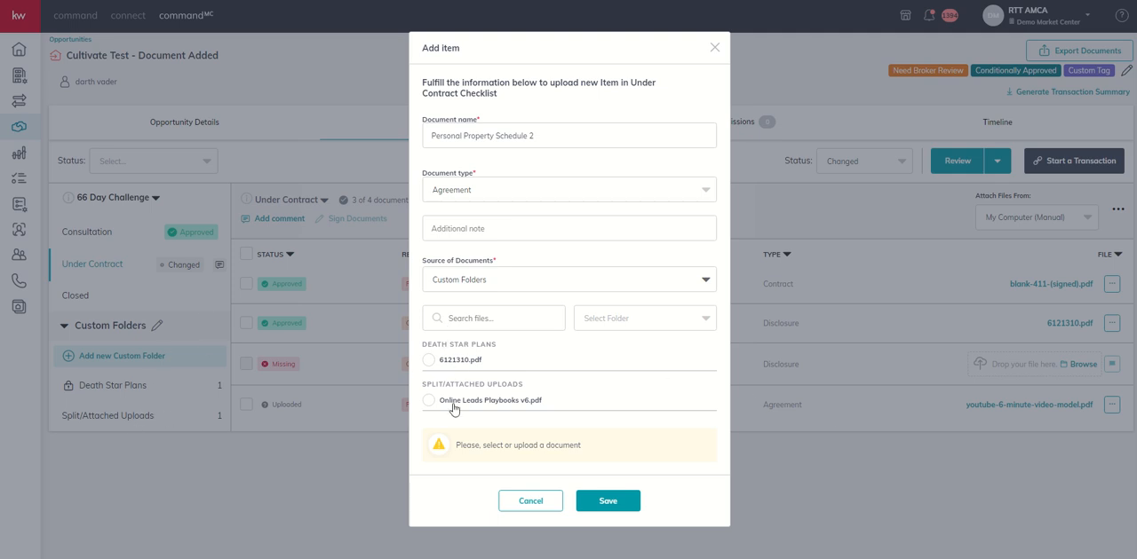
pyautogui.click(443, 364)
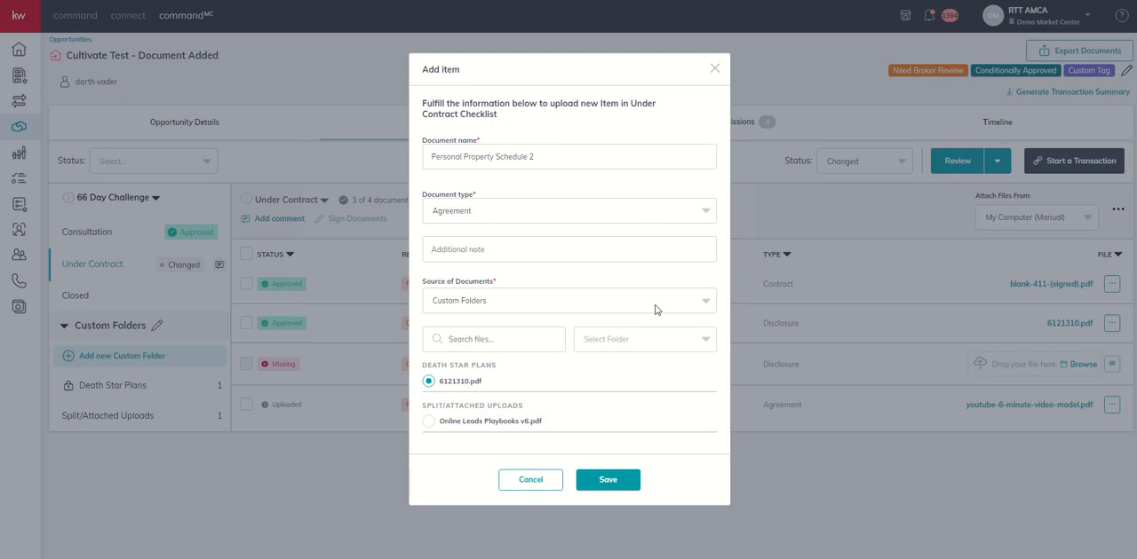
pyautogui.click(606, 480)
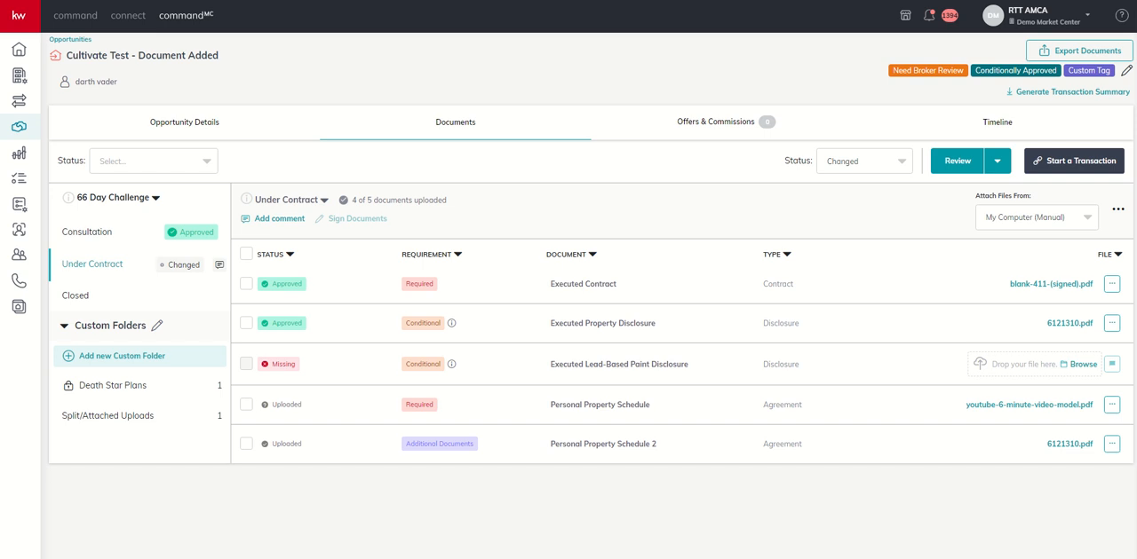
pyautogui.click(1118, 209)
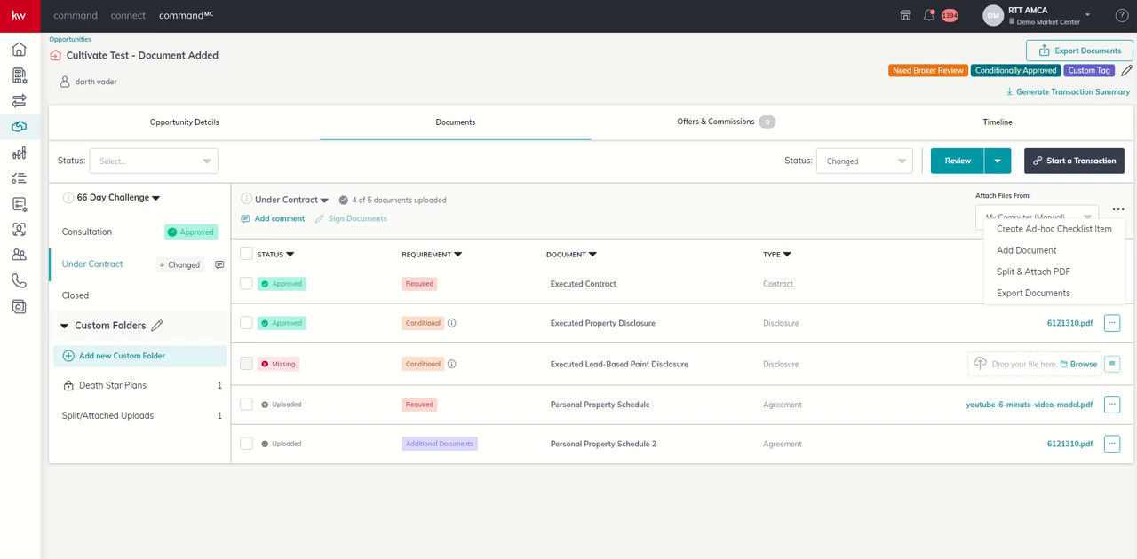
pyautogui.click(947, 218)
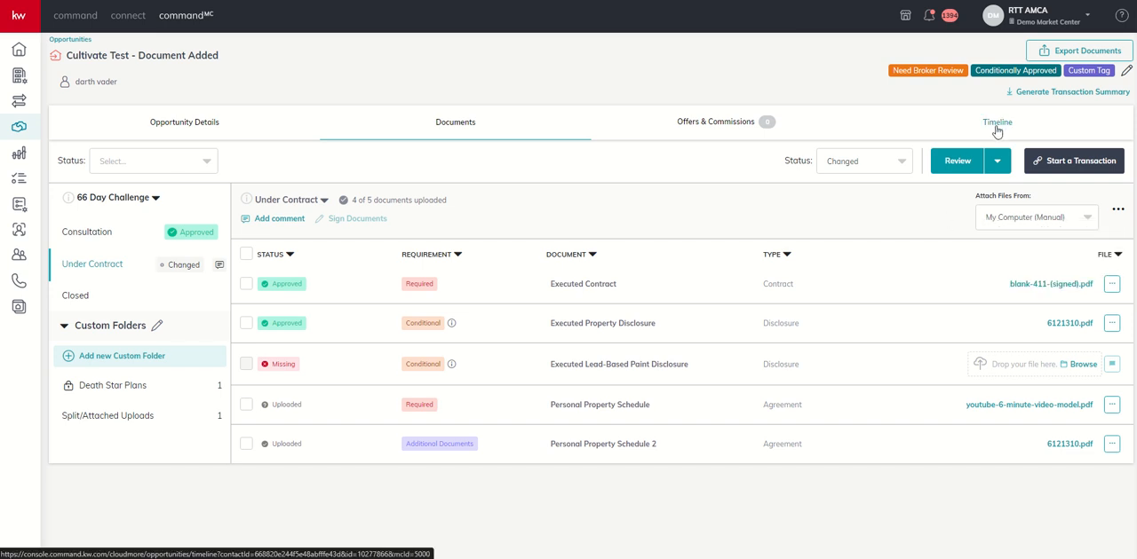